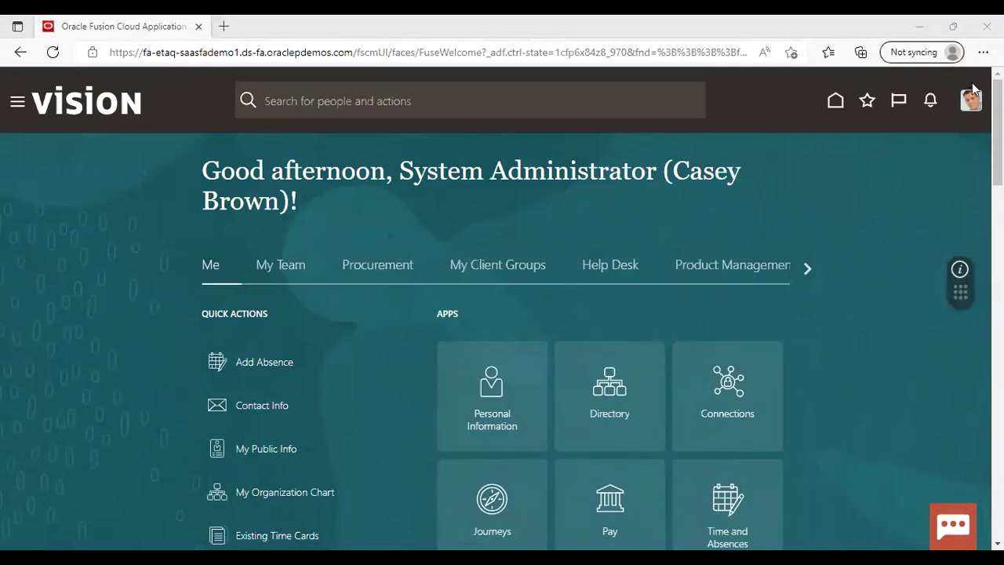
Go to Setup and Maintenance, switch the offering to Financials, and scroll to Revenue Management
click(970, 114)
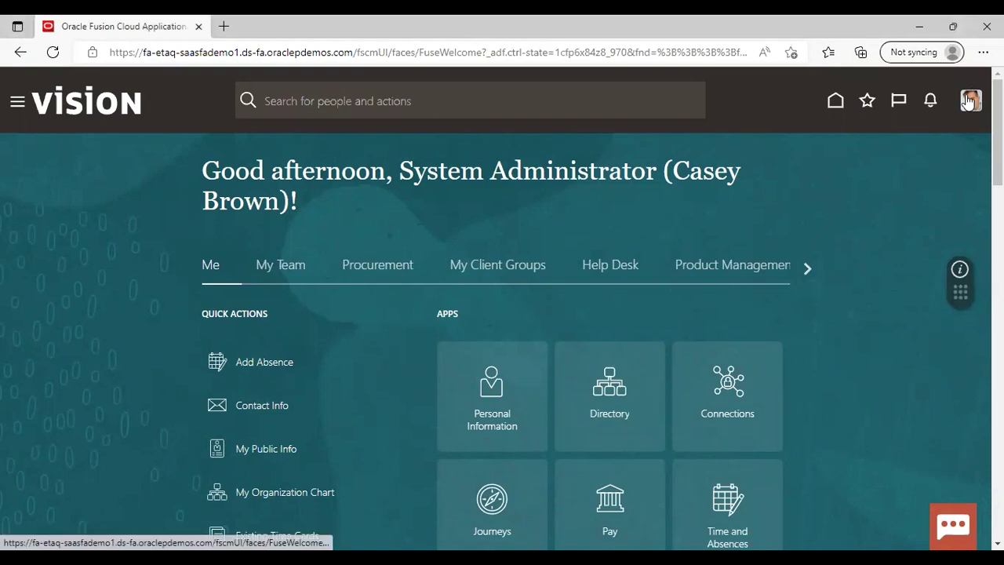
click(967, 101)
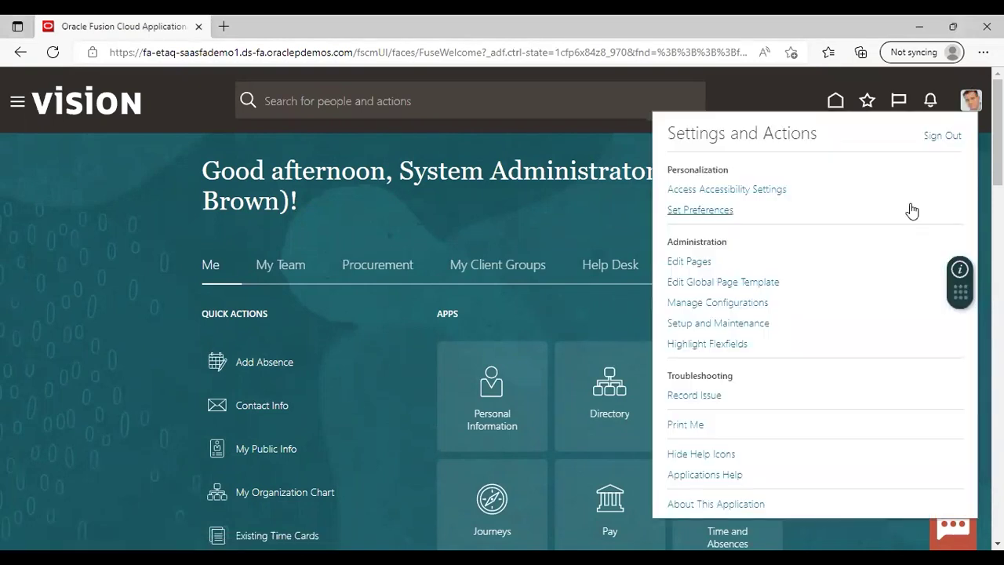
click(742, 322)
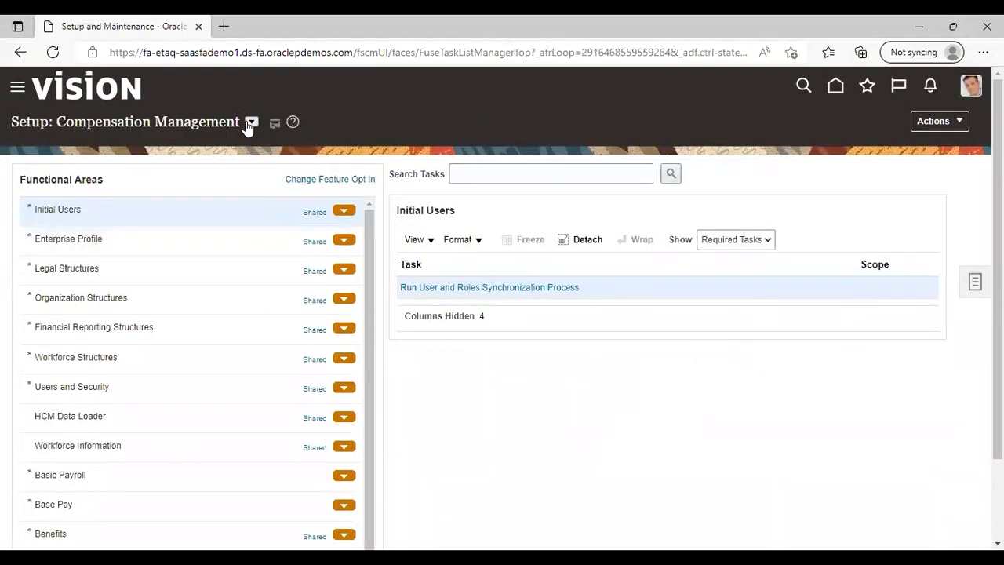
click(251, 122)
click(255, 226)
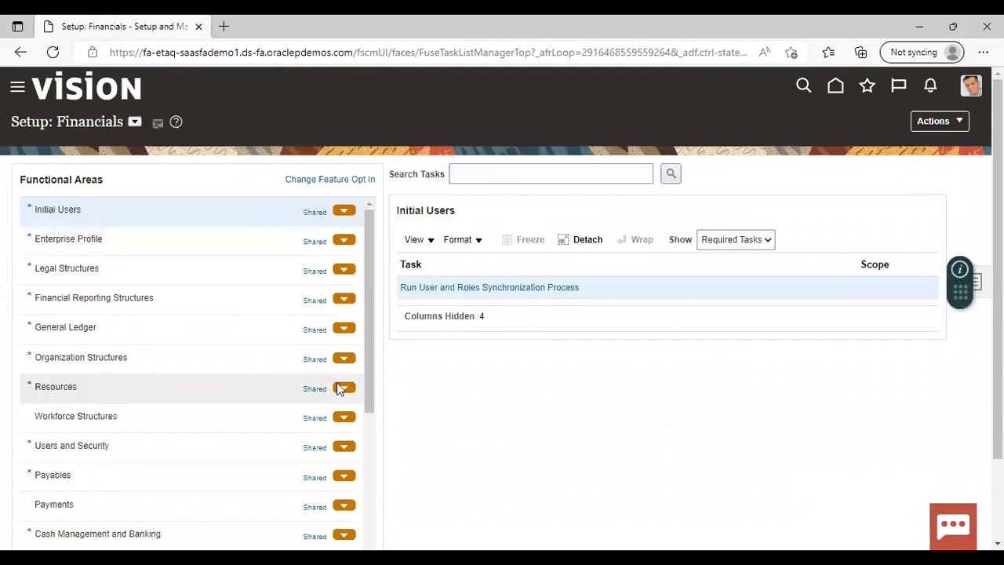
scroll(377, 510, down, 5)
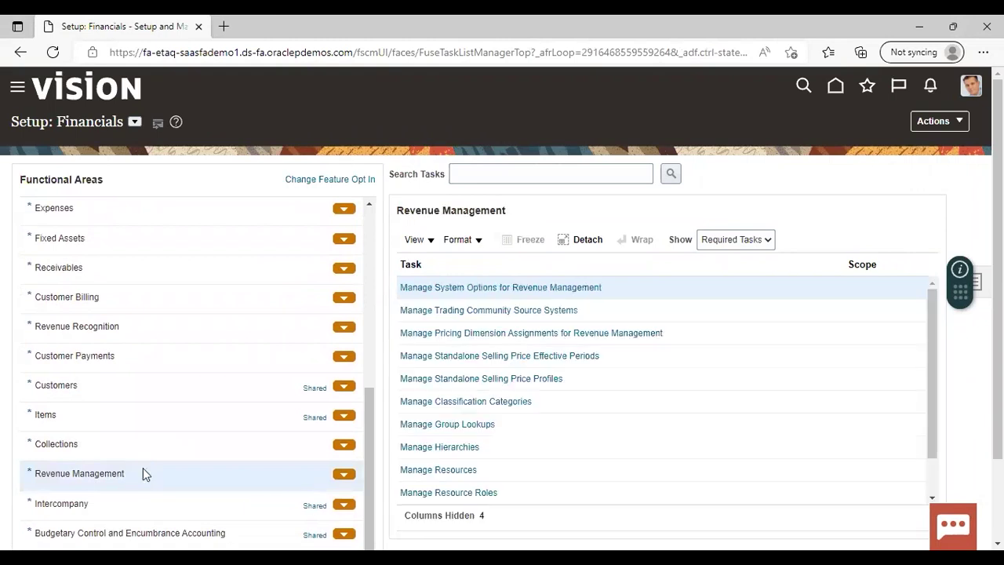
Open the Manage System Options for Revenue Management task, leaving Invalid Line Handling empty
click(433, 288)
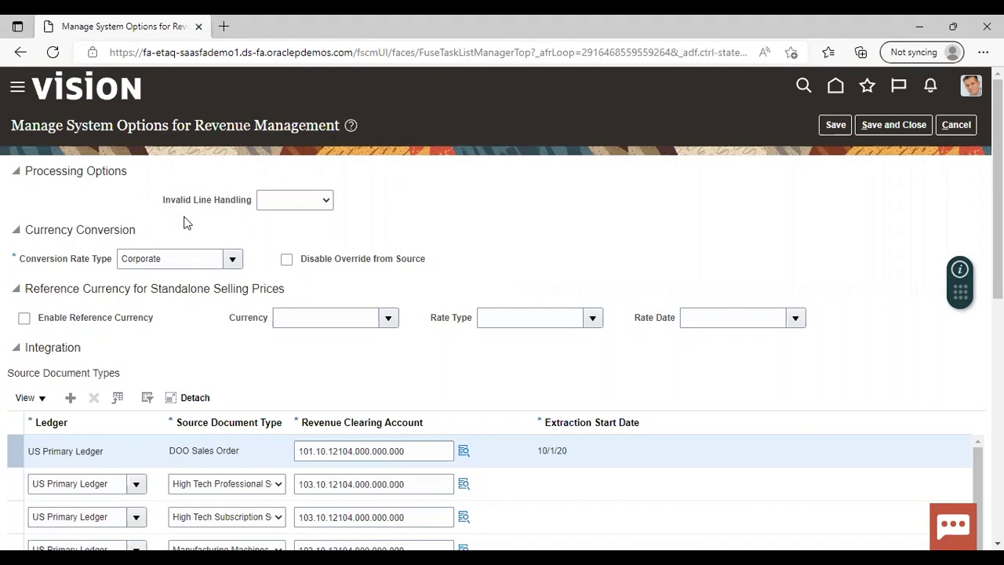
click(325, 202)
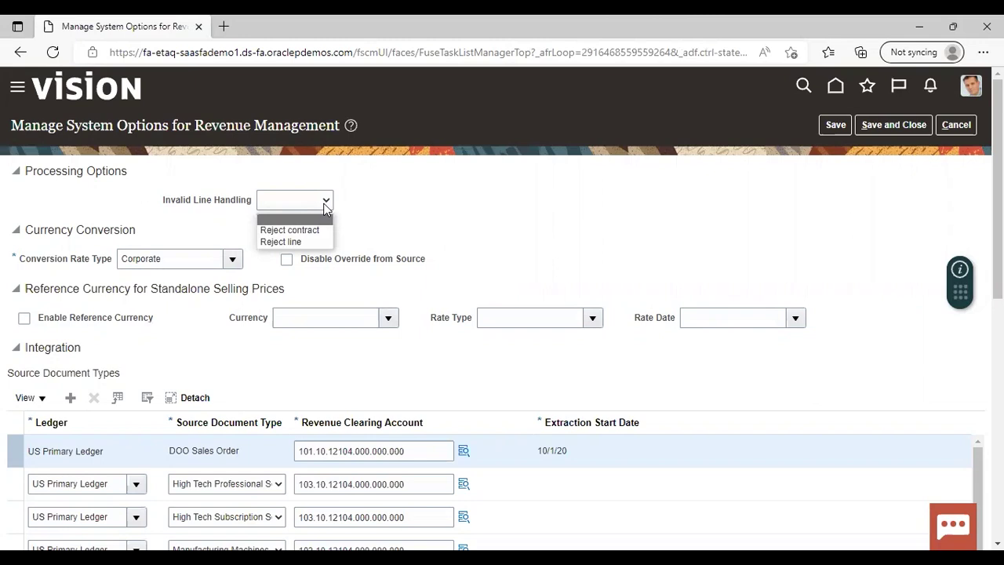
click(325, 206)
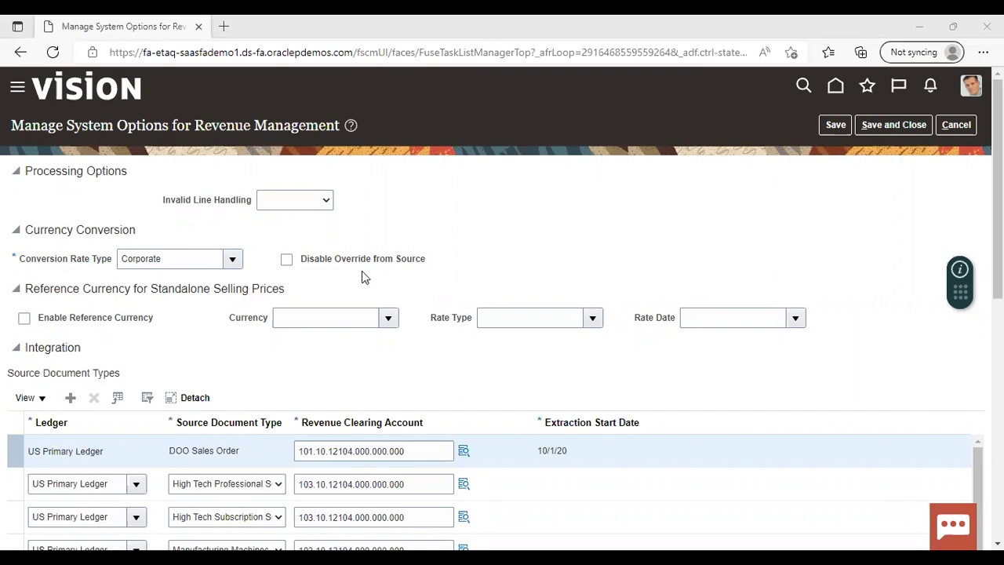
click(285, 261)
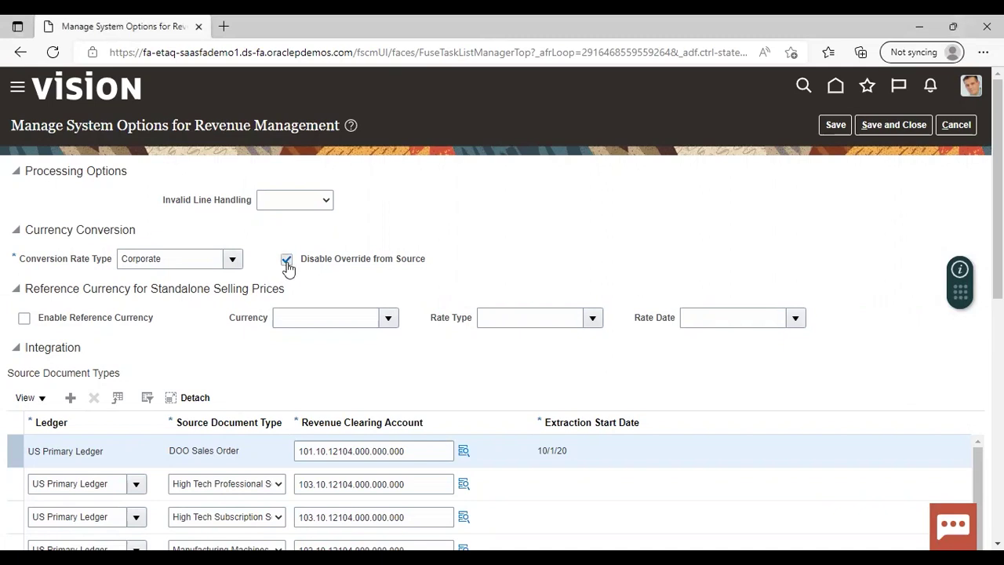
click(288, 265)
click(24, 320)
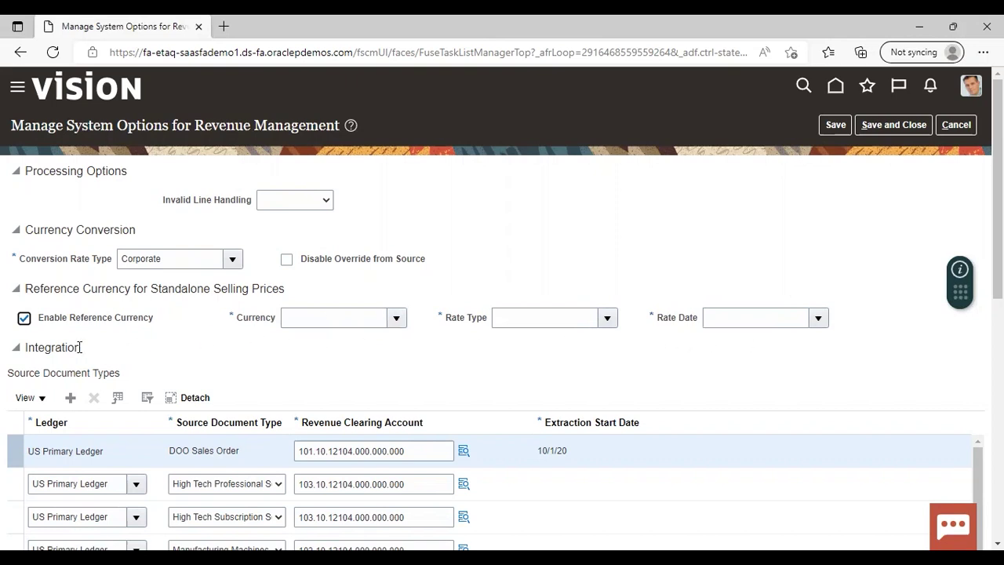
click(26, 319)
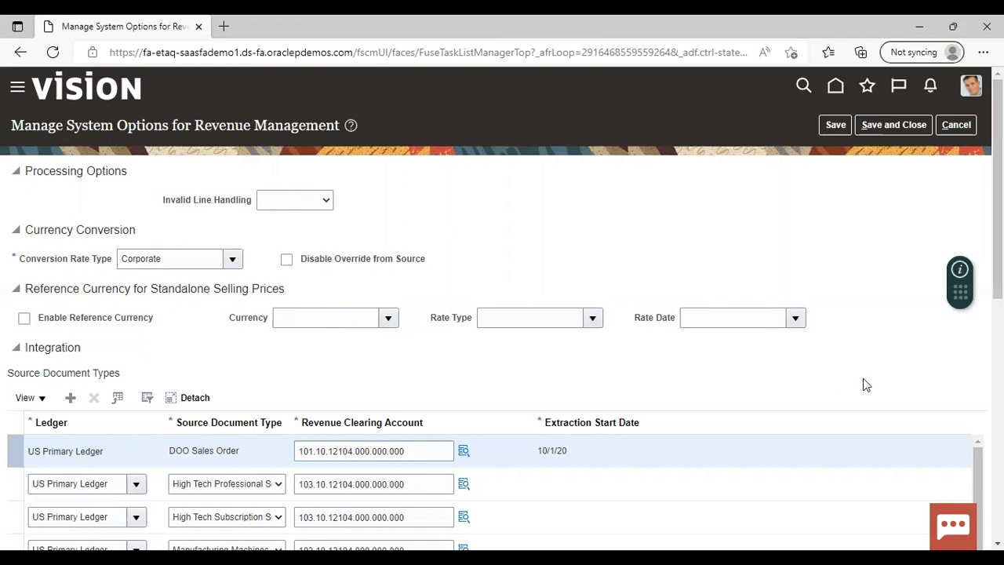
Add a source document type row for US Primary Ledger with type Sales Order
scroll(678, 338, down, 1)
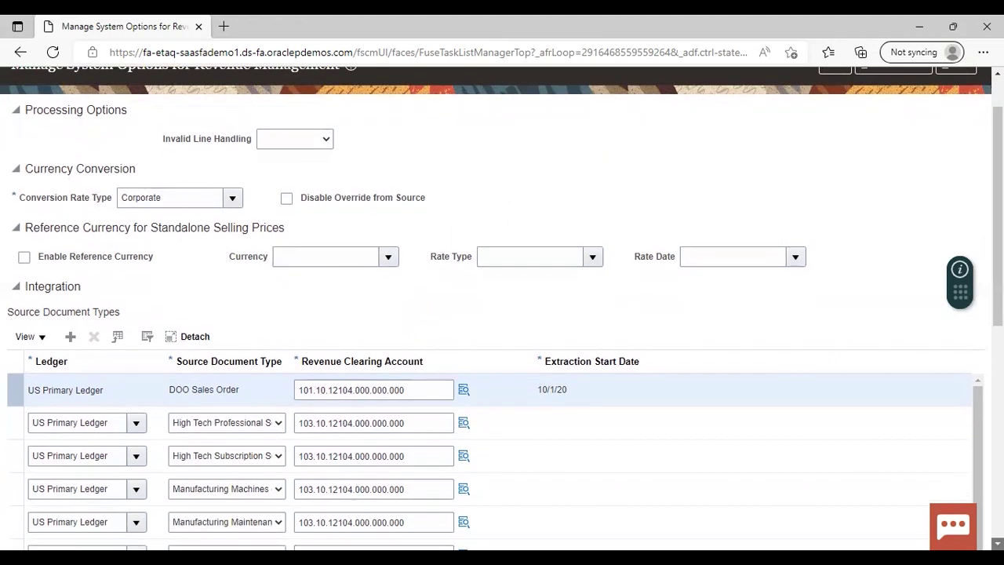
scroll(678, 338, down, 1)
scroll(678, 337, down, 1)
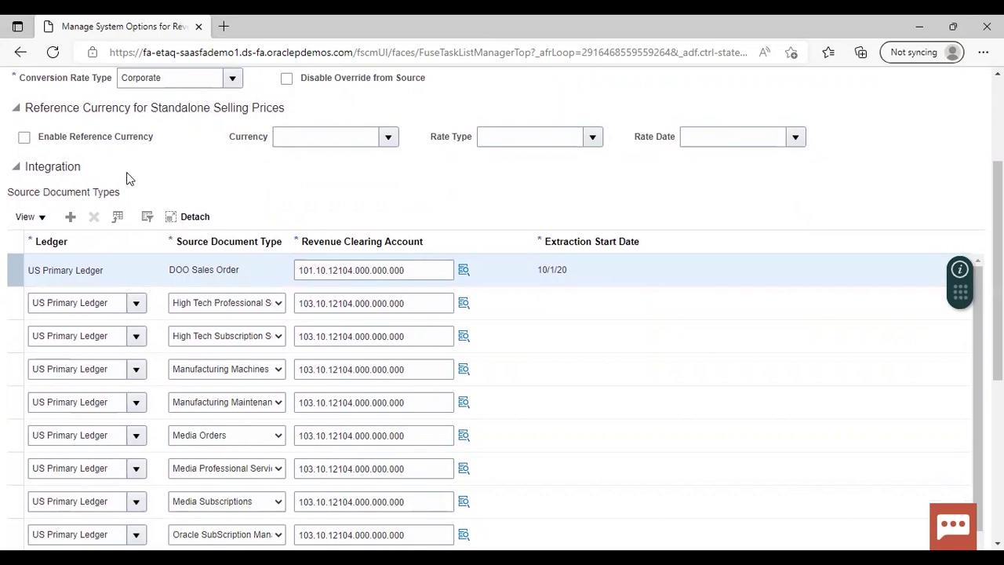
click(73, 219)
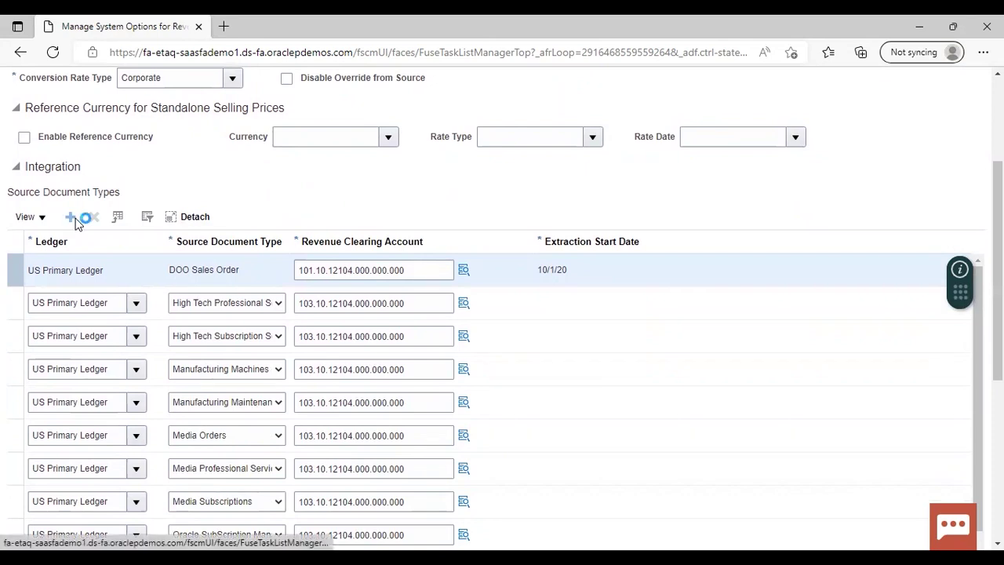
click(132, 271)
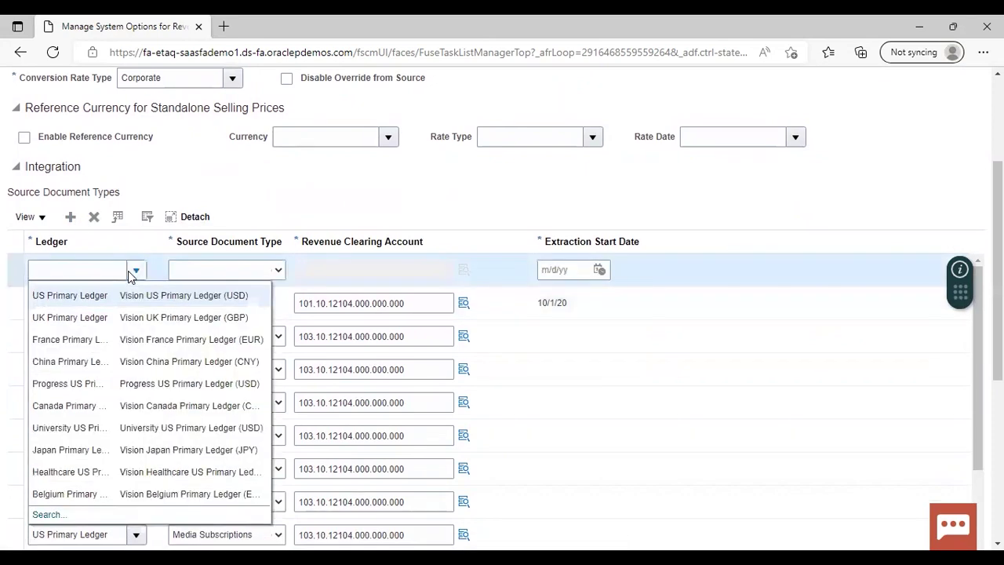
click(112, 295)
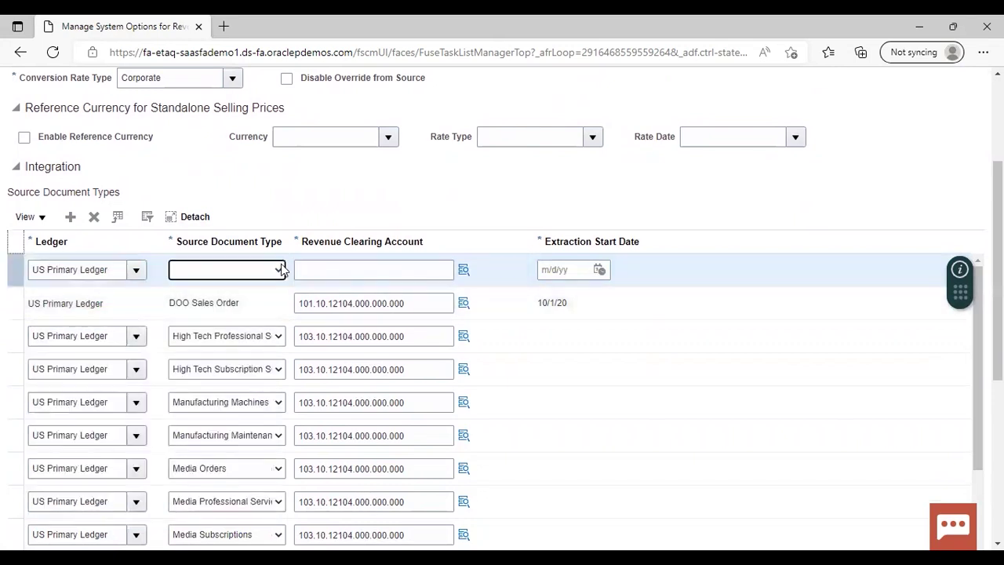
click(279, 270)
click(258, 302)
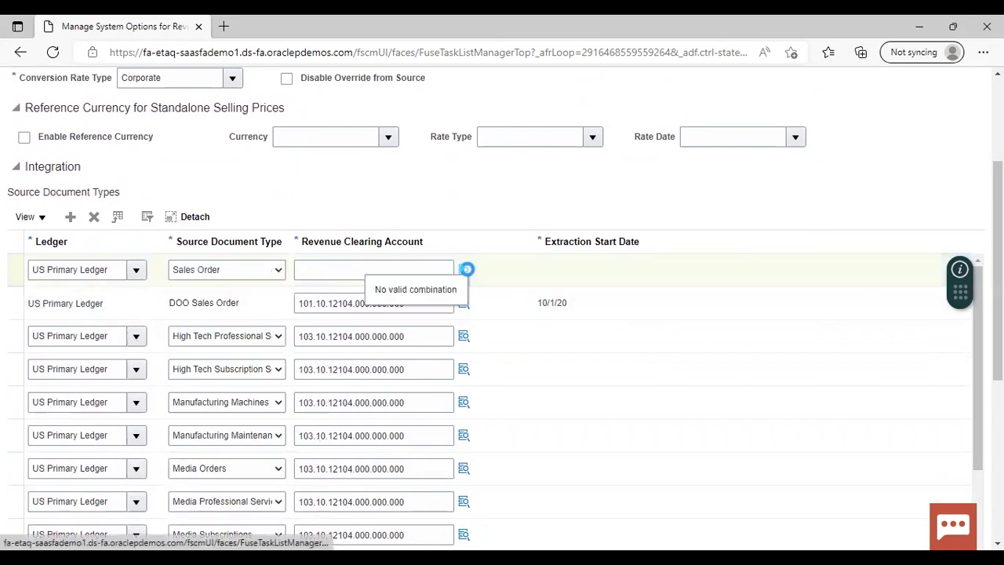
Set the row's revenue clearing account using Account segment 12104 (101.10.12104.000.000.000)
click(466, 269)
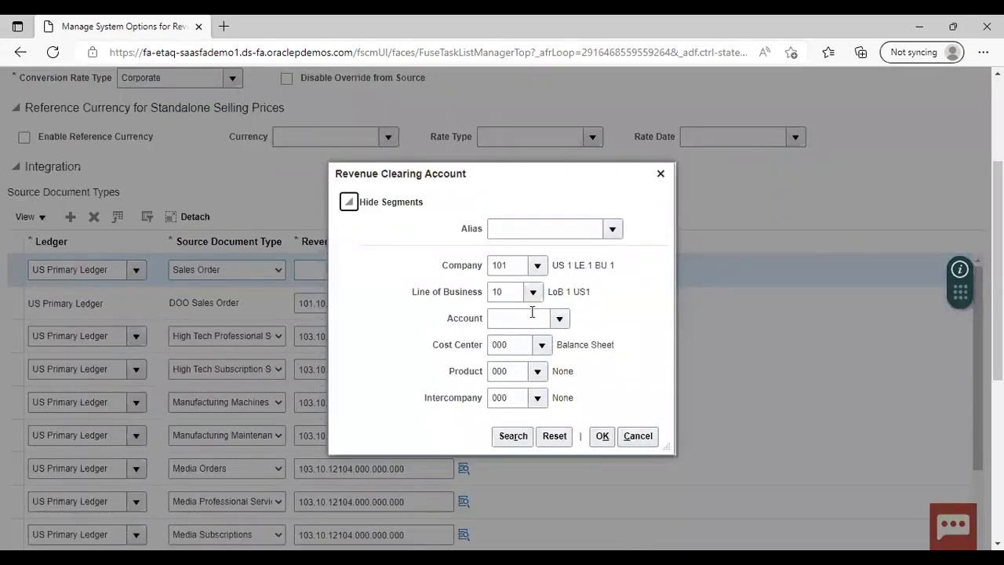
click(532, 315)
text(12104)
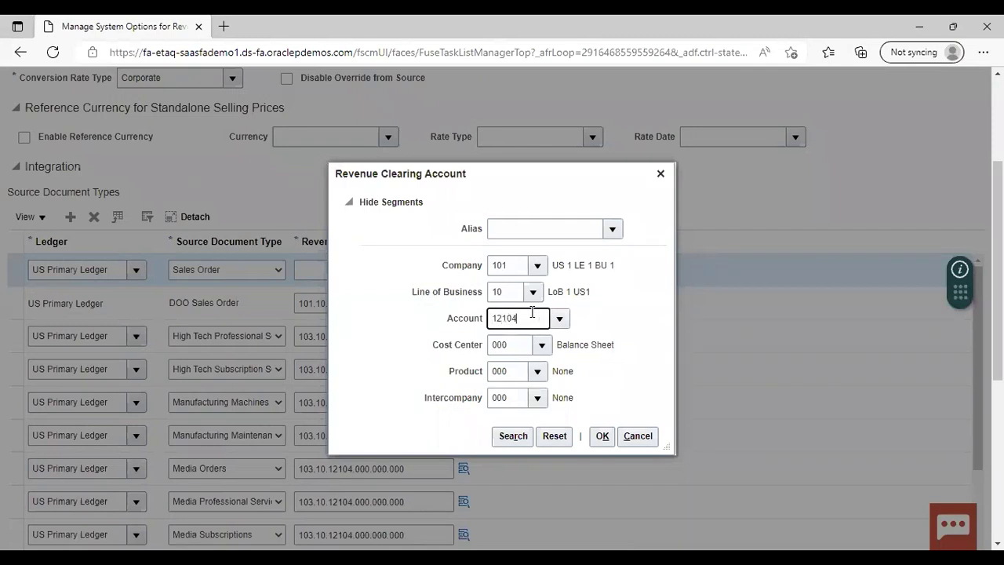
key(Tab)
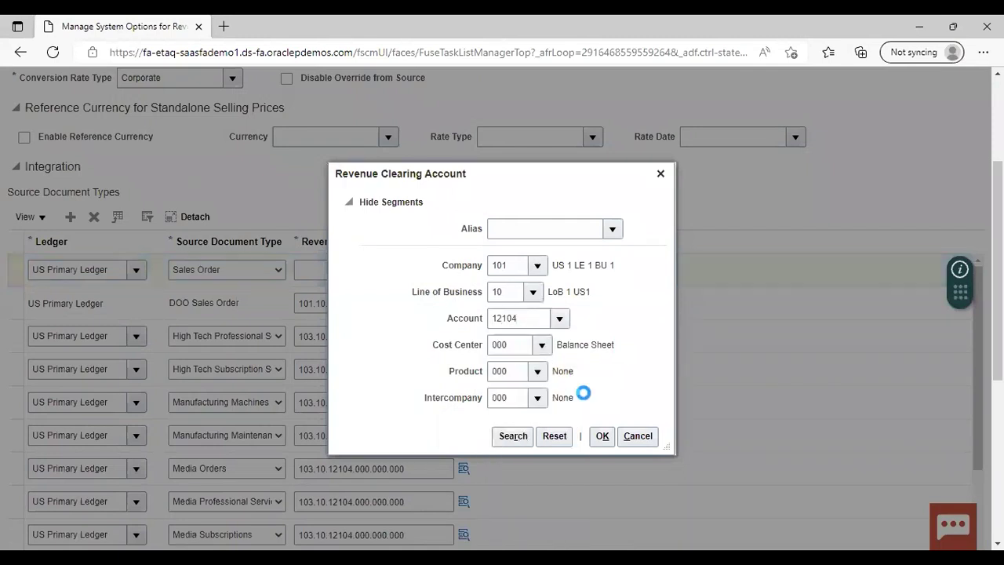
click(602, 437)
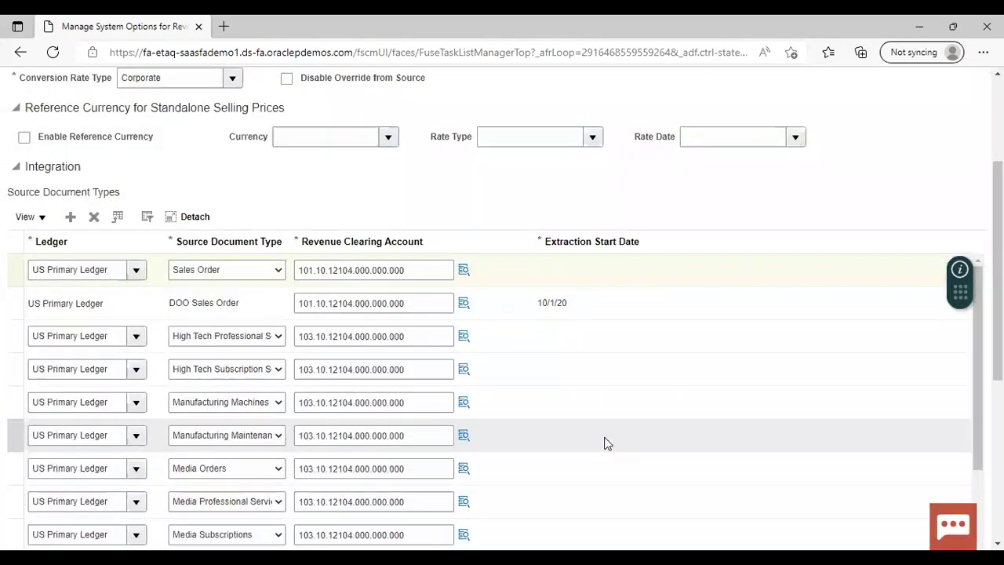
click(998, 543)
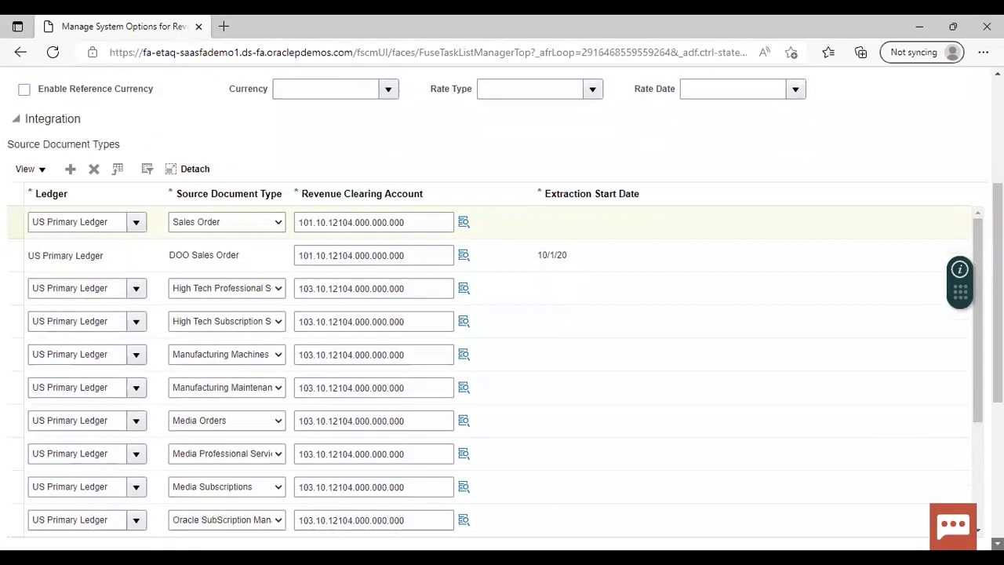
Add a Receivables Transaction Sources row: US Primary Ledger, Bills Receivable, extraction start 9/1/22
scroll(421, 353, down, 3)
scroll(421, 353, down, 3)
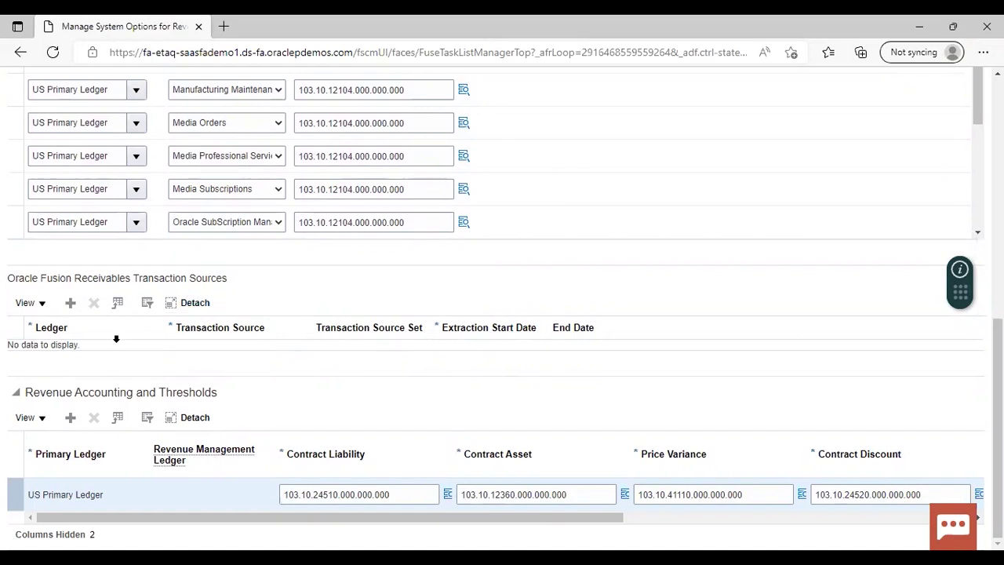
click(70, 303)
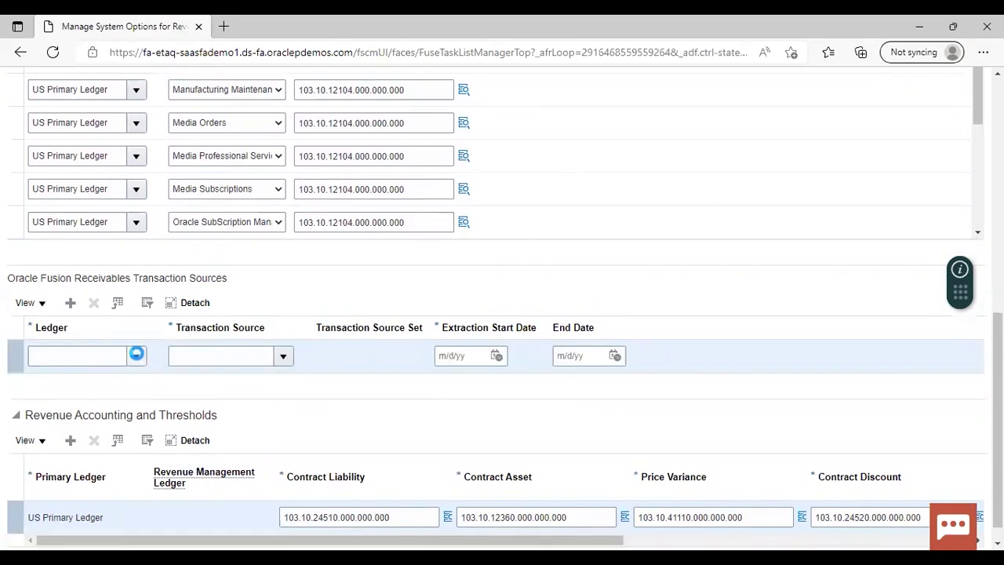
click(136, 356)
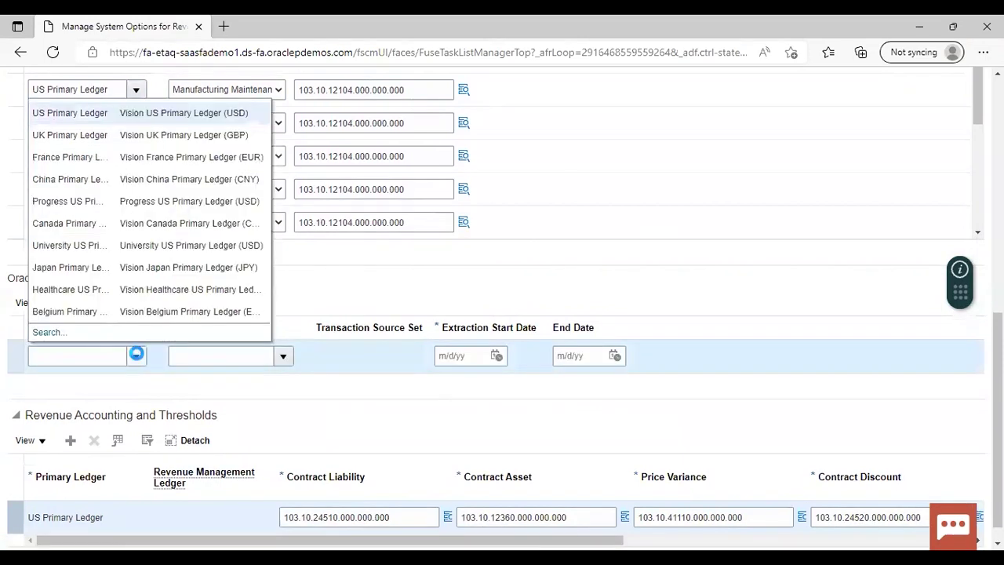
click(69, 113)
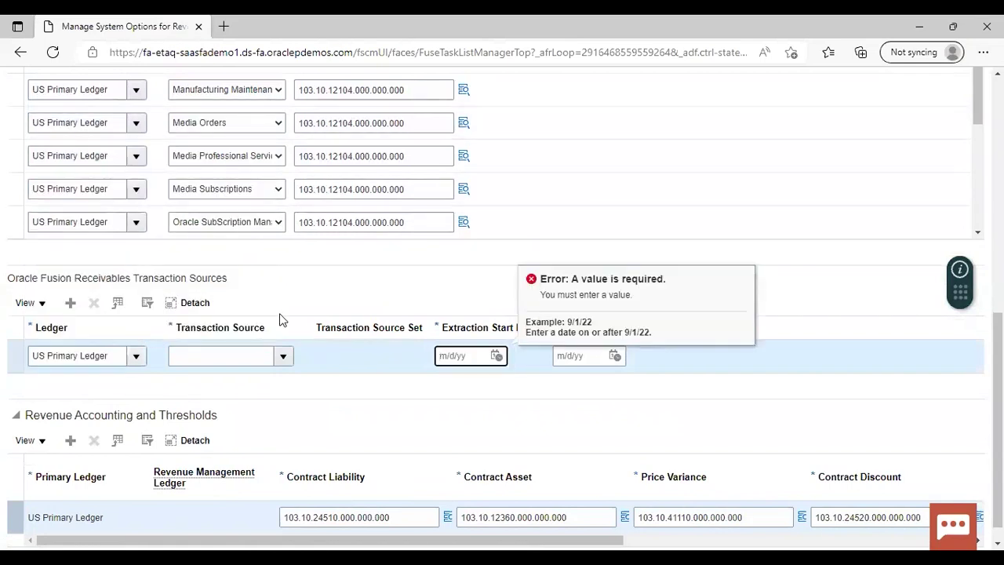
click(283, 357)
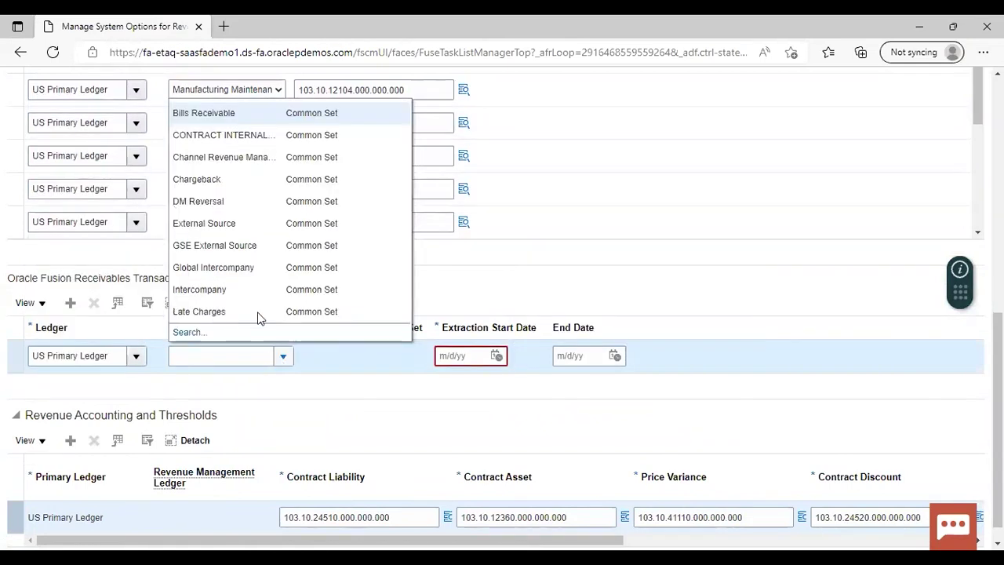
click(206, 115)
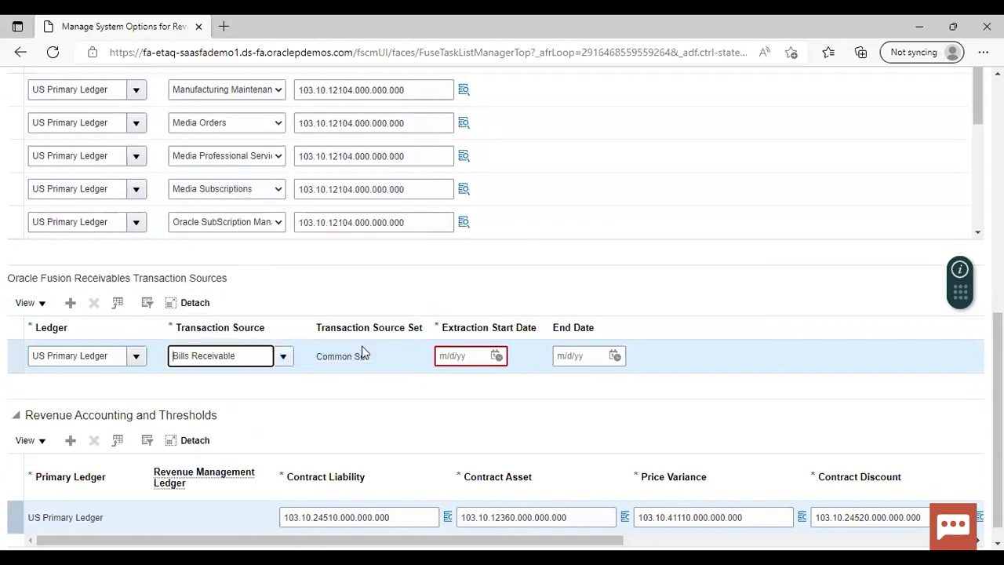
click(496, 357)
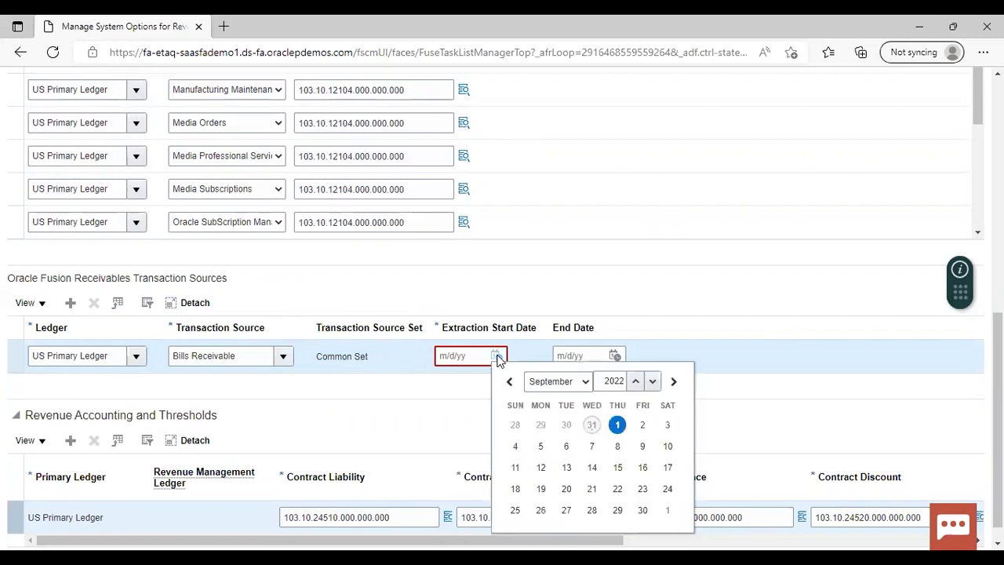
click(616, 420)
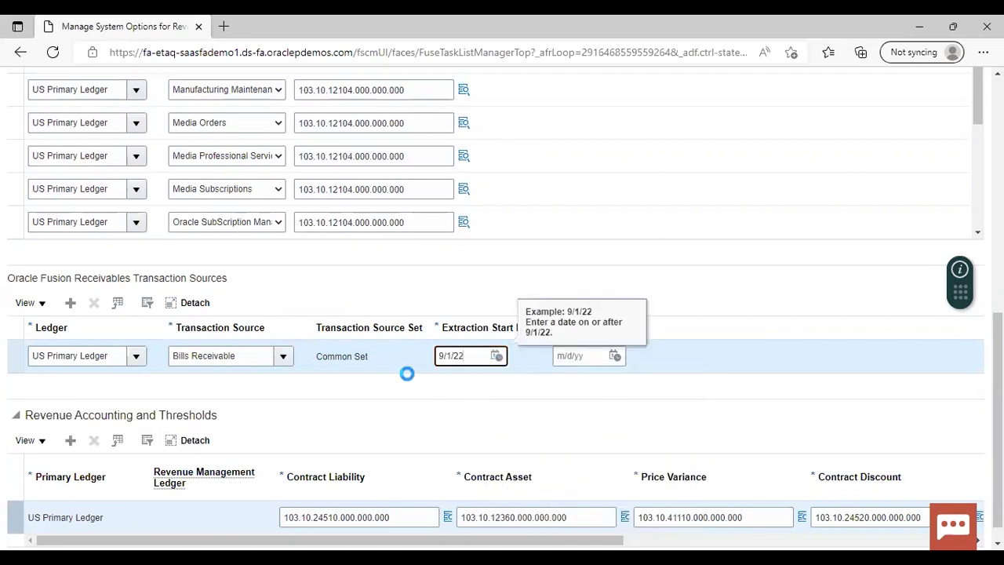
click(540, 273)
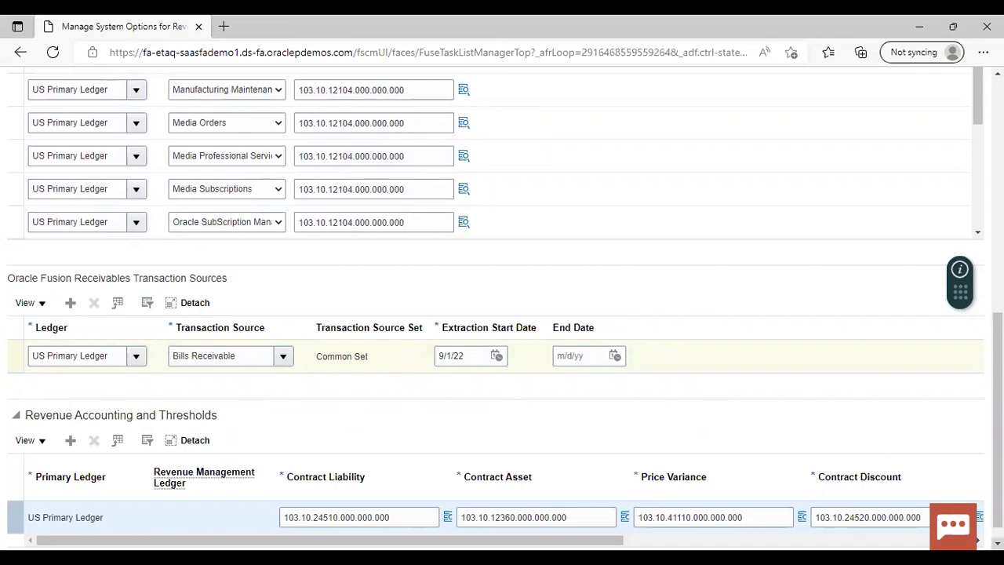
scroll(768, 434, down, 1)
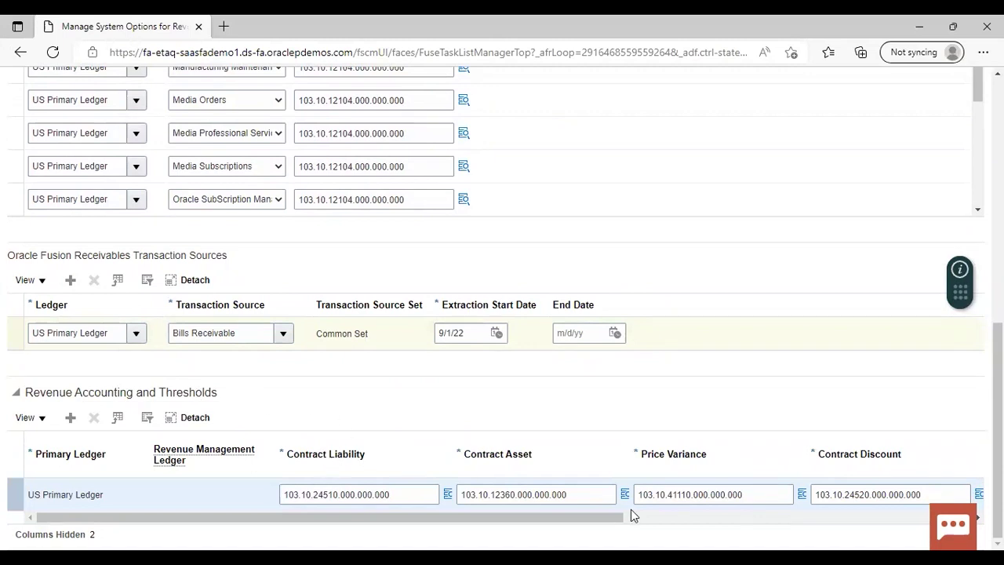
click(978, 517)
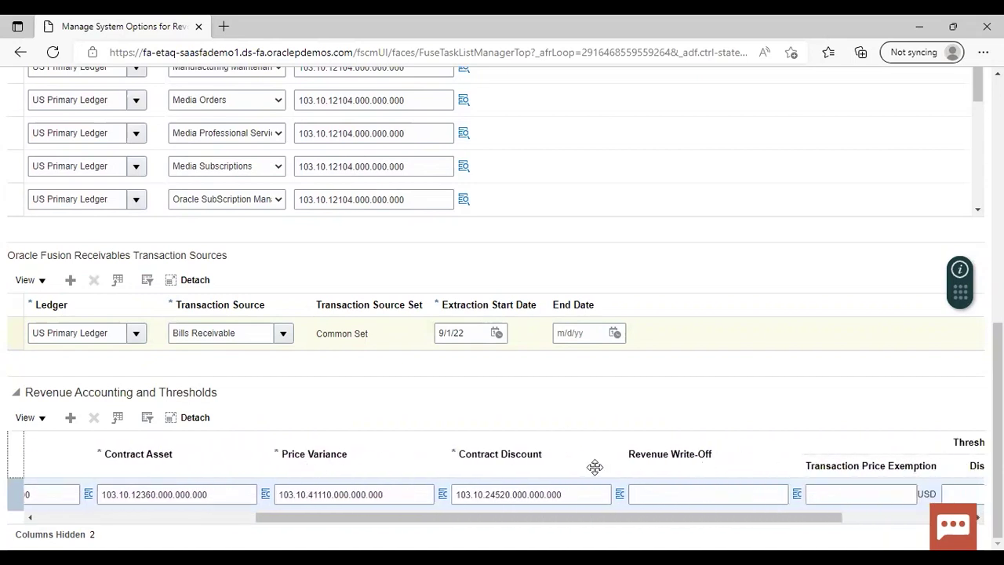
click(860, 518)
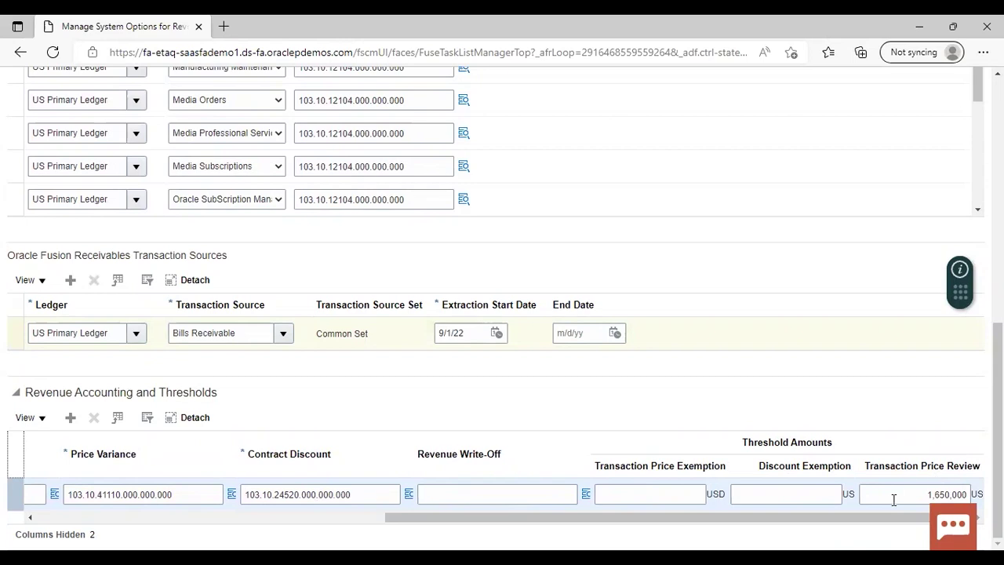
click(207, 518)
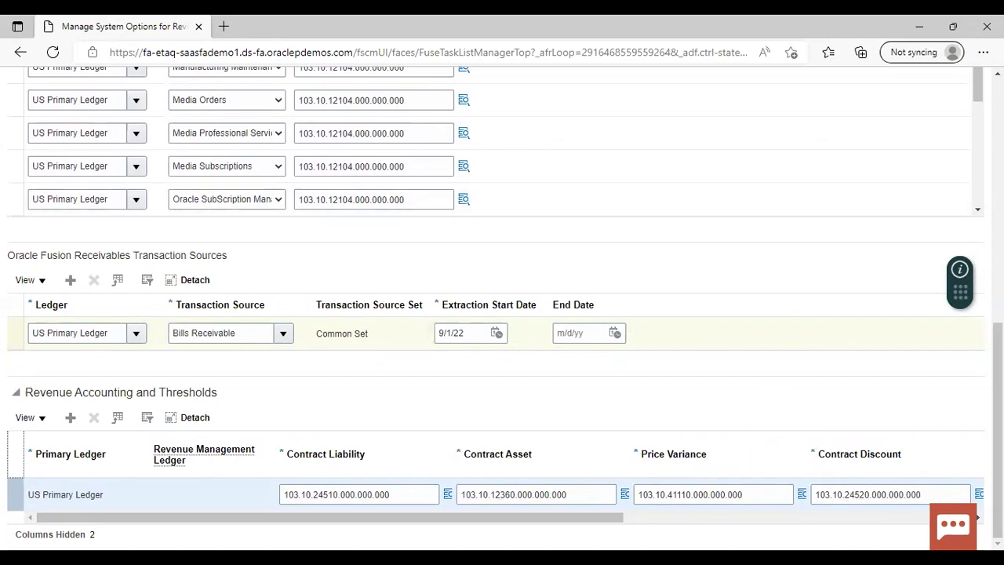
scroll(902, 235, up, 15)
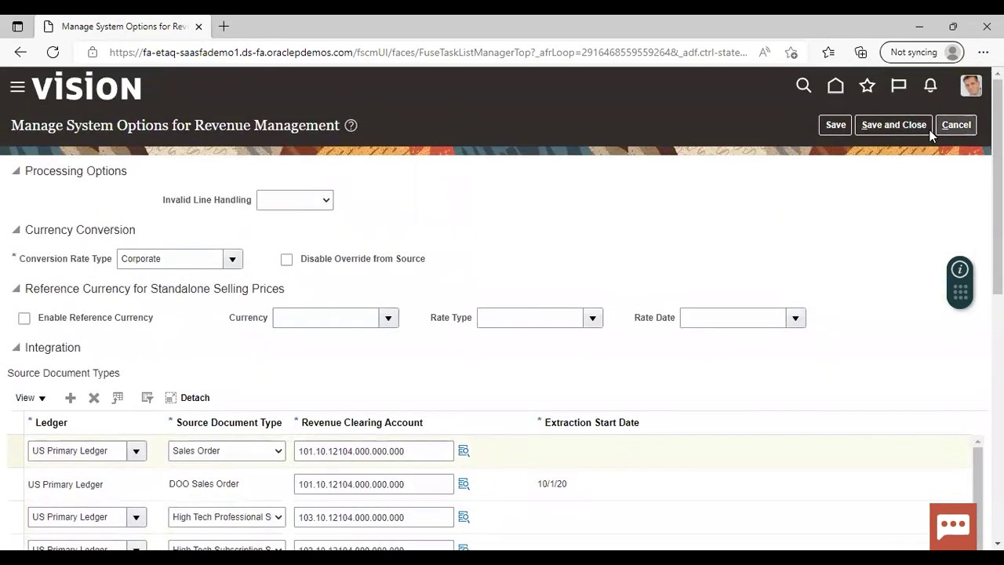